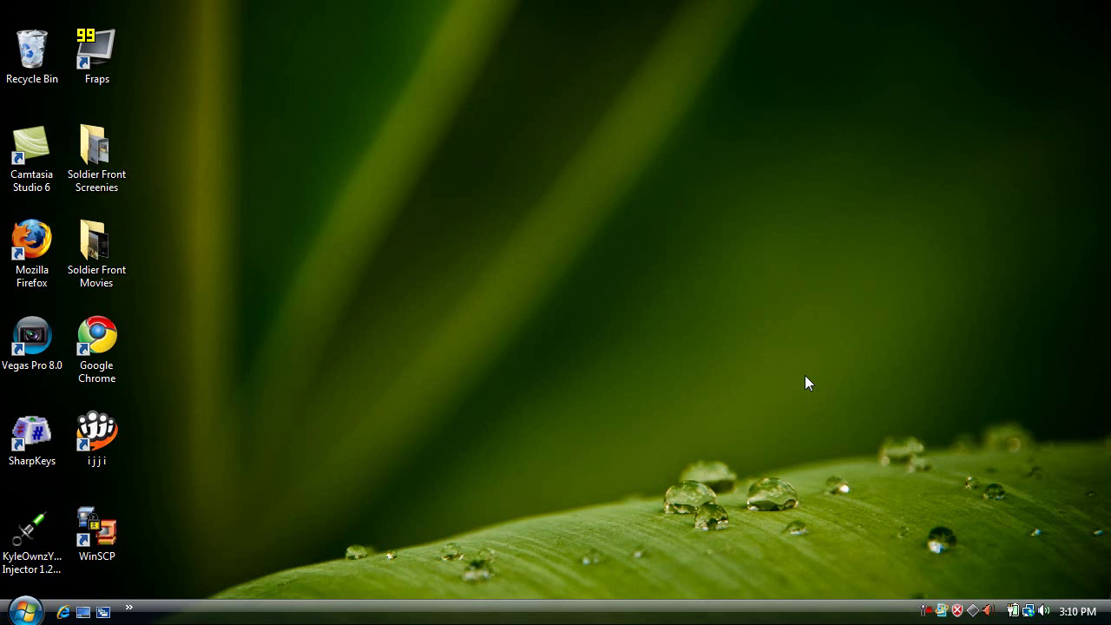
Step: Launch WordPad from a Start menu search for 'wordpad'
{"action": "left_click", "coordinate": [24, 611]}
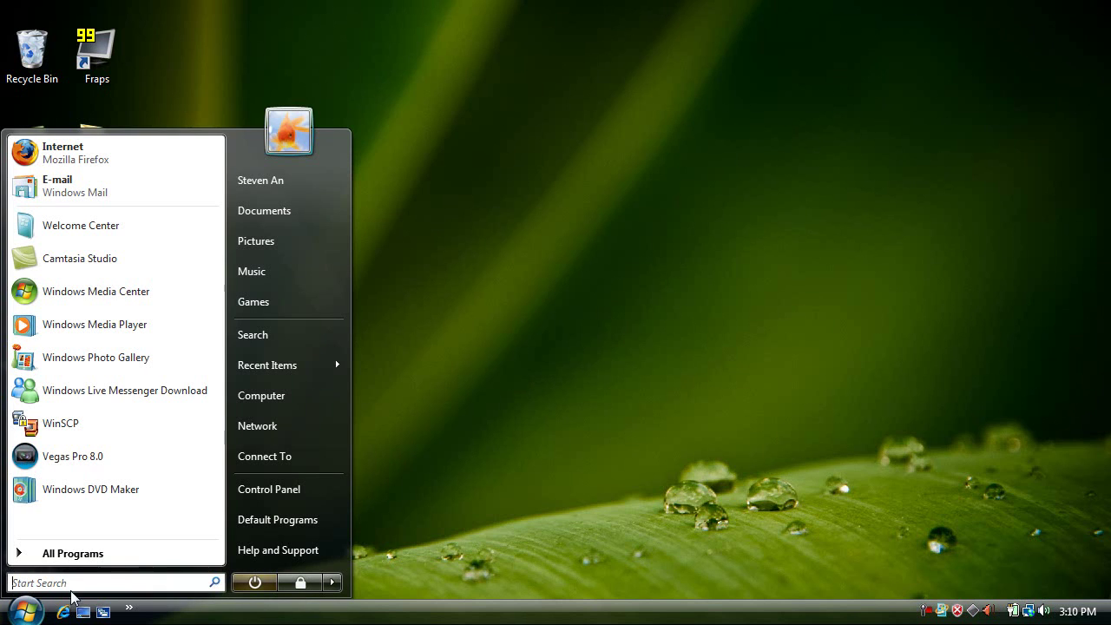
{"action": "type", "text": "wordpad"}
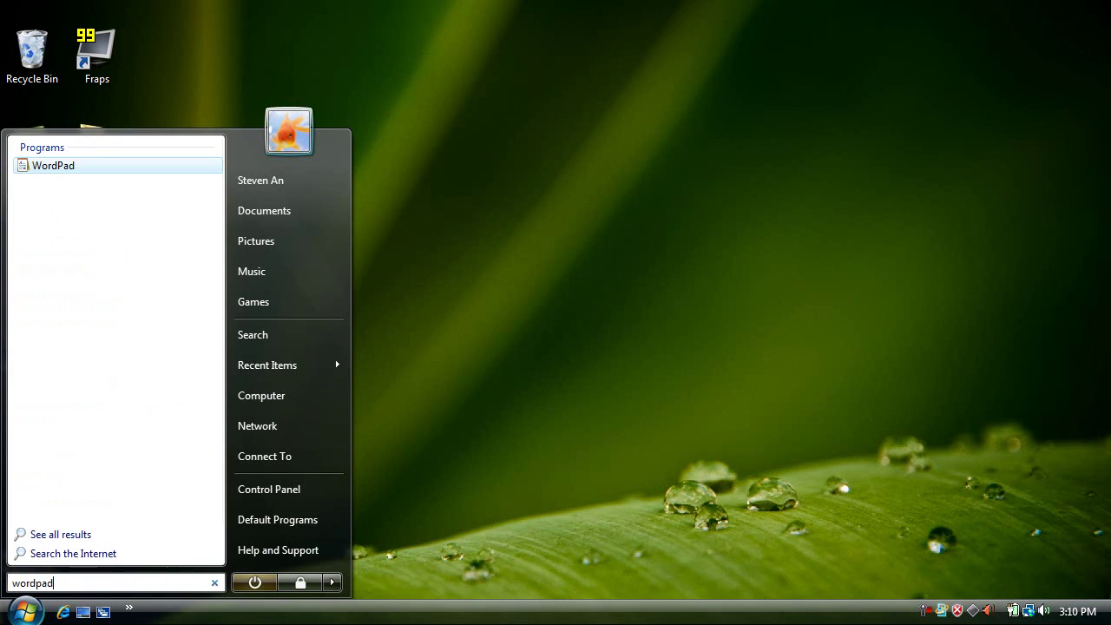
{"action": "left_click", "coordinate": [53, 166]}
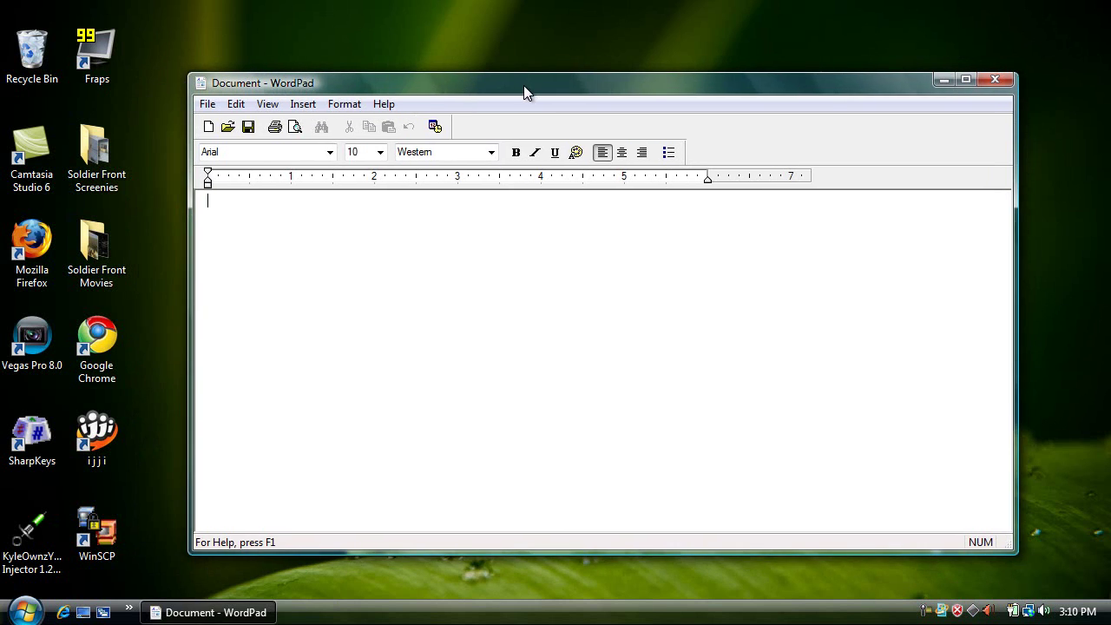
{"action": "left_click_drag", "start_coordinate": [523, 85], "coordinate": [492, 70]}
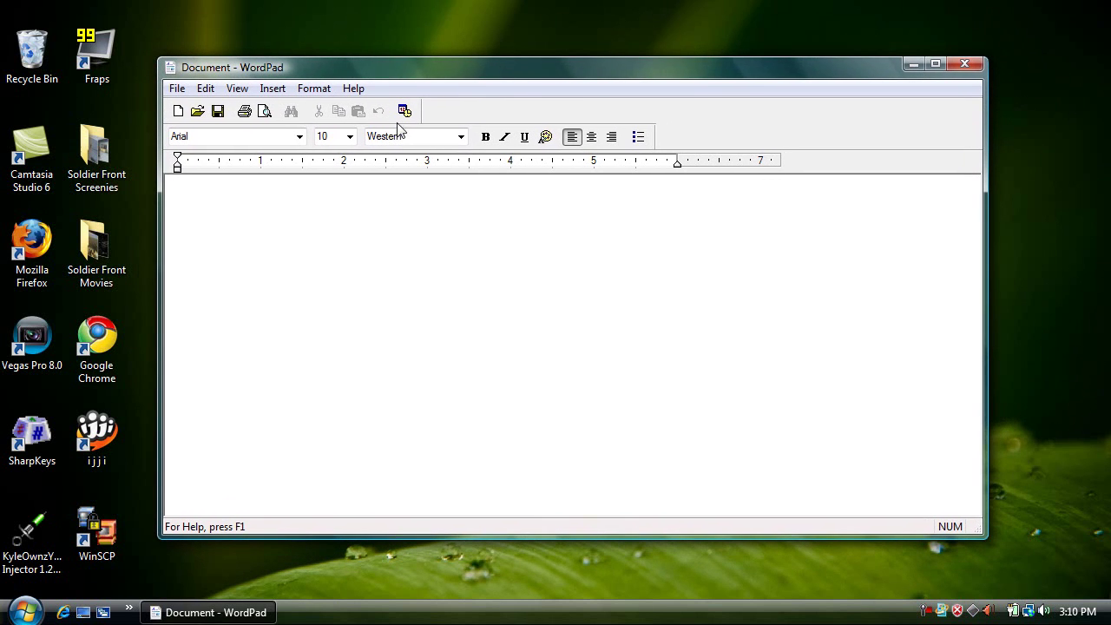
Step: Type test text in the Microsoft Uighur font at a larger size
{"action": "left_click", "coordinate": [299, 136]}
{"action": "left_click_drag", "start_coordinate": [296, 277], "coordinate": [296, 406]}
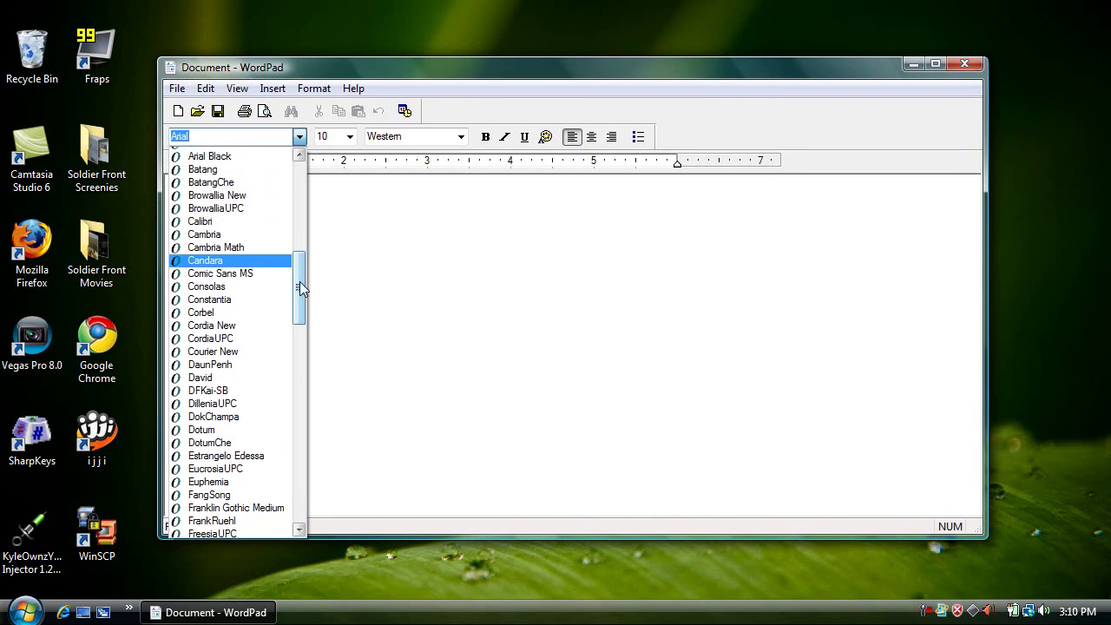
{"action": "left_click", "coordinate": [222, 257]}
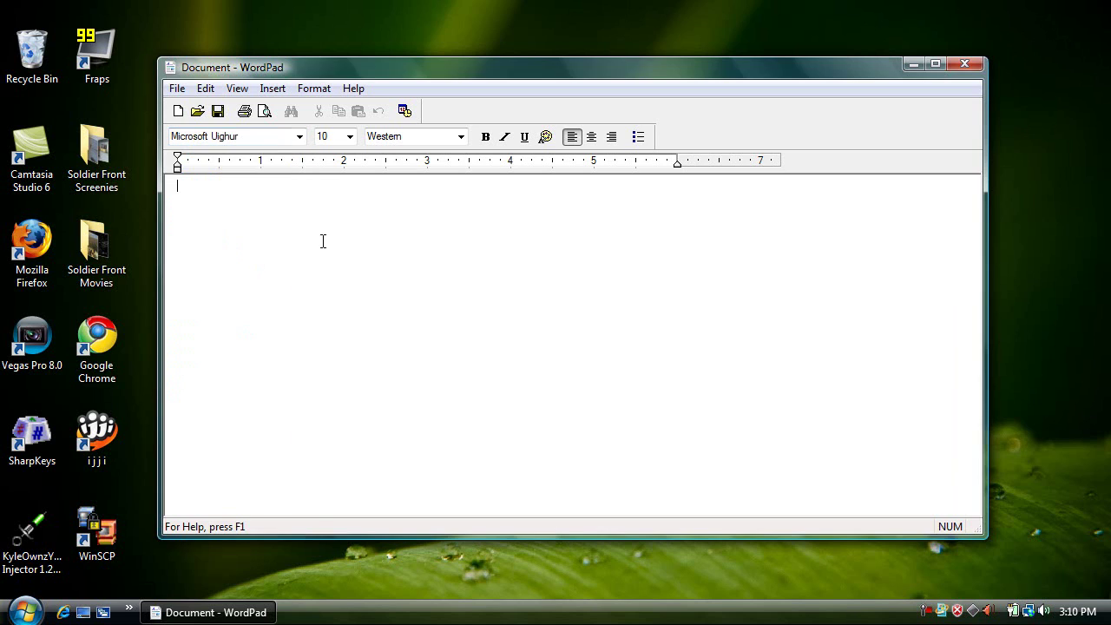
{"action": "type", "text": "dfadfasdf"}
{"action": "left_click", "coordinate": [350, 136]}
{"action": "left_click", "coordinate": [325, 258]}
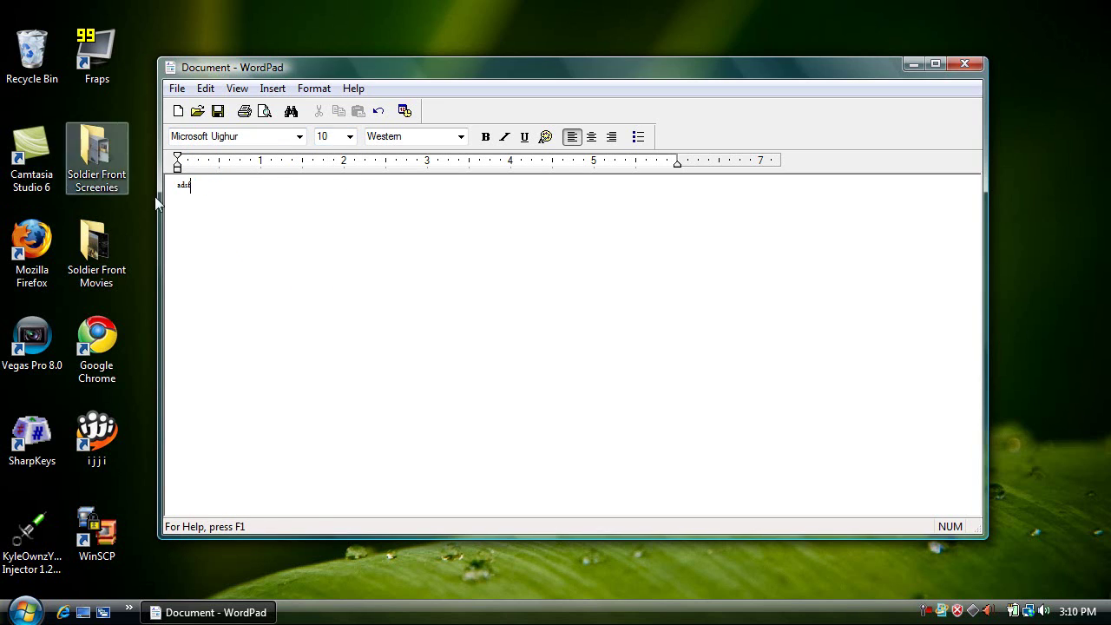
{"action": "type", "text": "fasdfadf"}
Step: Set the test line to size 28 and retype its text
{"action": "left_click_drag", "start_coordinate": [239, 203], "coordinate": [102, 180]}
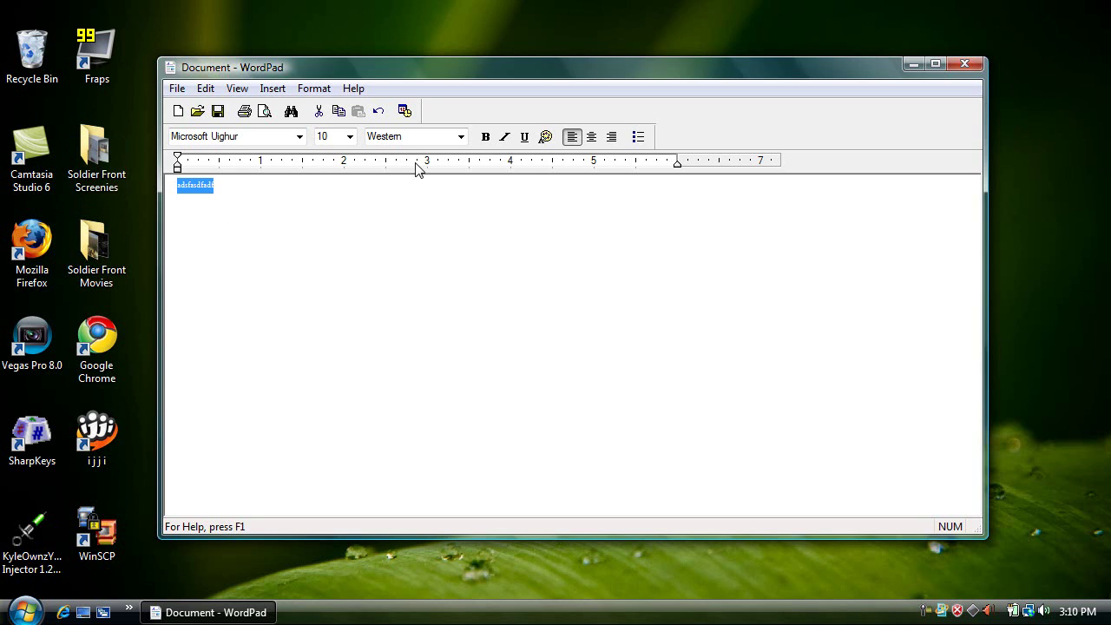
{"action": "left_click", "coordinate": [350, 136]}
{"action": "left_click", "coordinate": [330, 286]}
{"action": "left_click", "coordinate": [322, 198]}
{"action": "type", "text": "asdf"}
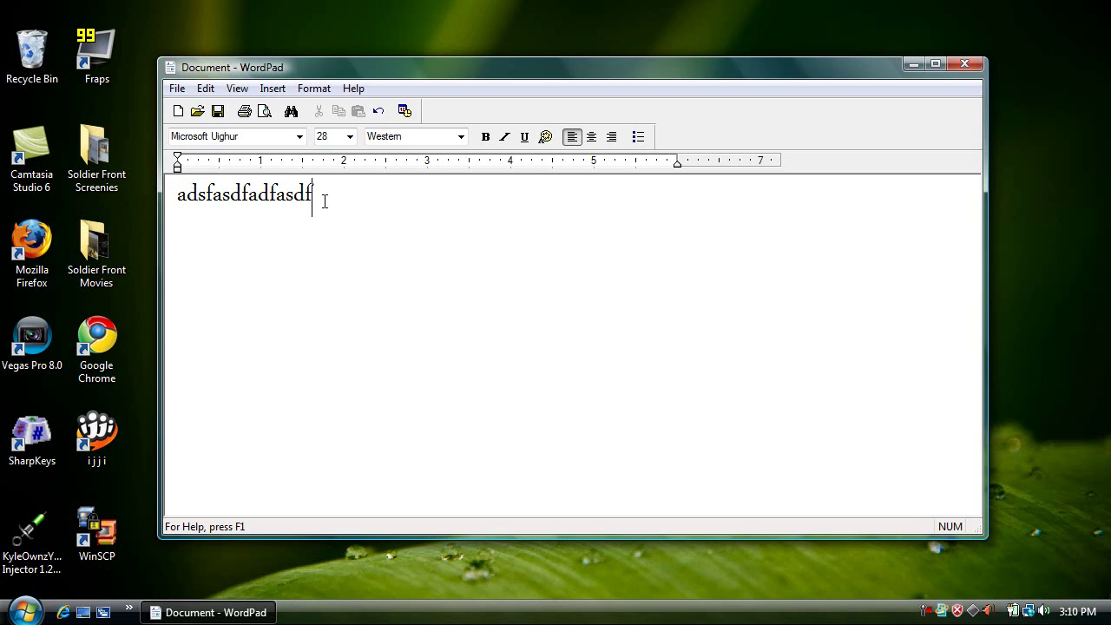
{"action": "left_click_drag", "start_coordinate": [372, 198], "coordinate": [95, 178]}
{"action": "type", "text": "adfasdfadfs"}
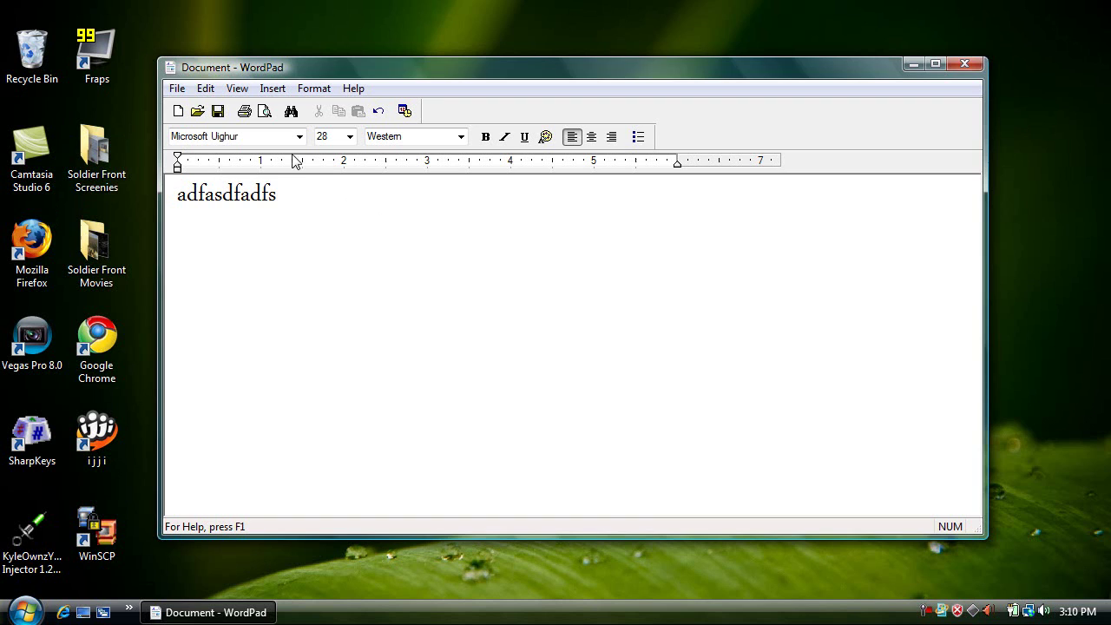
Step: Add a second line of test text in the MoolBoran font
{"action": "left_click", "coordinate": [299, 136]}
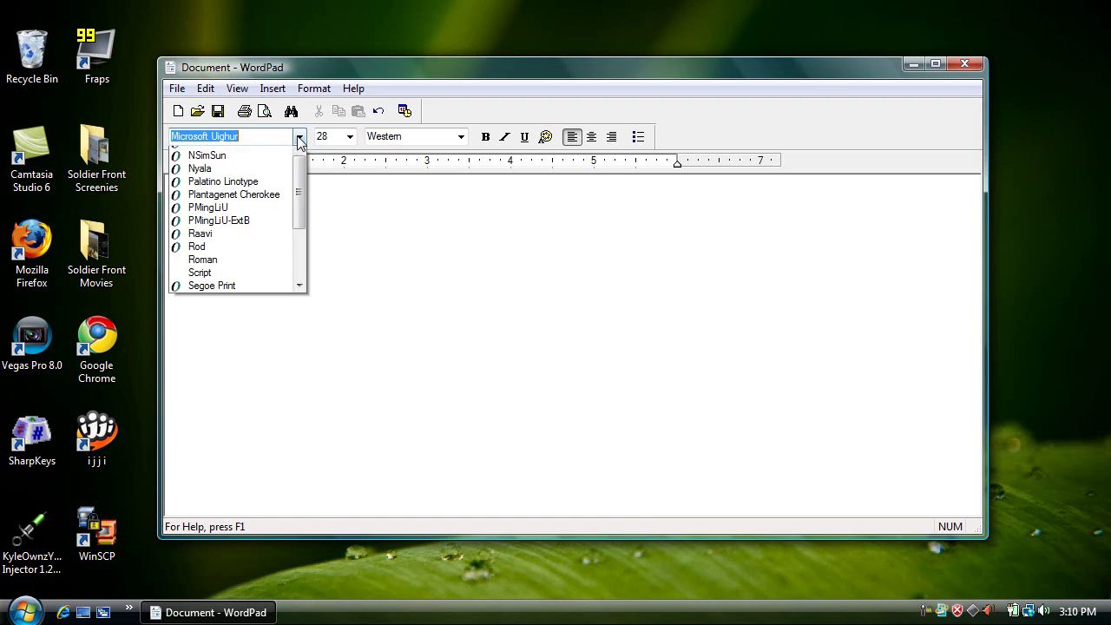
{"action": "left_click", "coordinate": [224, 291]}
{"action": "type", "text": "asdfasdfadsfasd"}
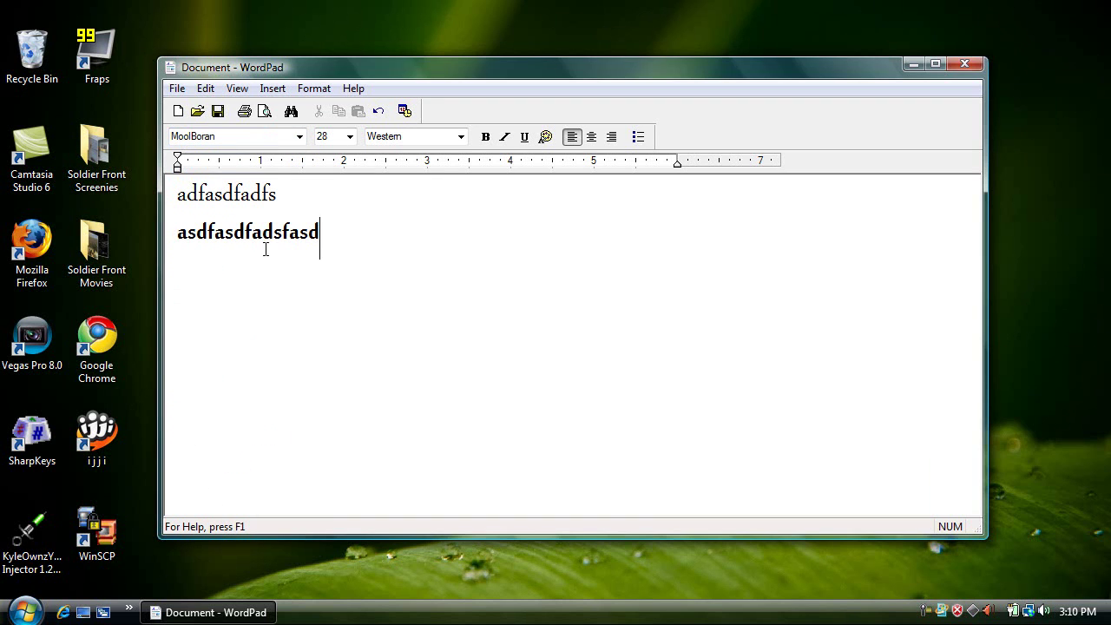
{"action": "type", "text": "f"}
Step: Close WordPad without saving and load dafont.com in Google Chrome
{"action": "left_click", "coordinate": [962, 66]}
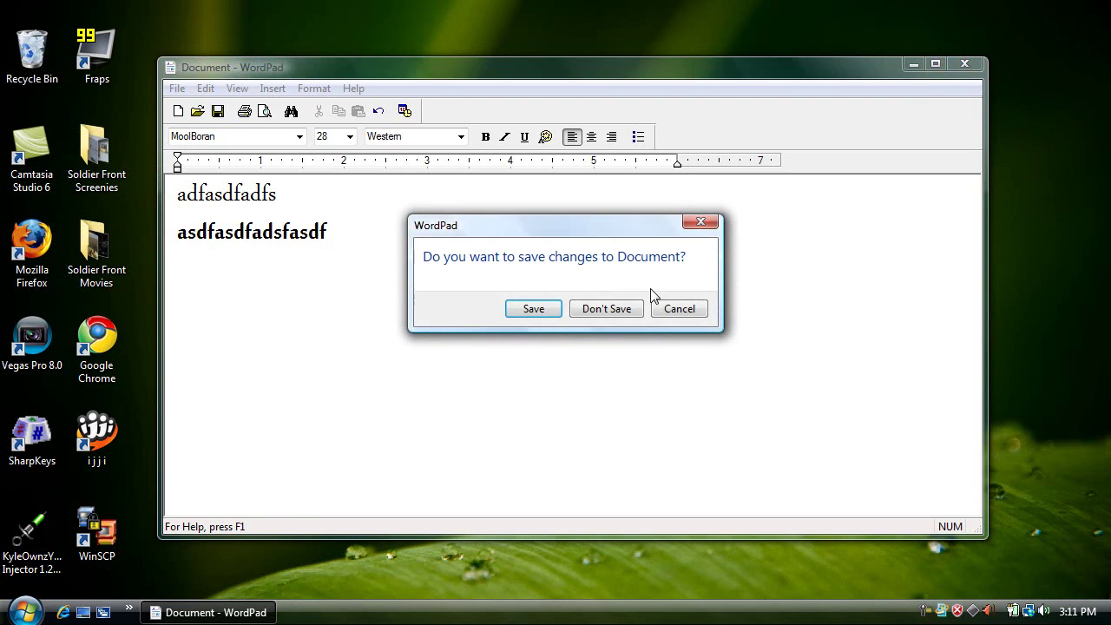
{"action": "left_click", "coordinate": [603, 310]}
{"action": "double_click", "coordinate": [96, 339]}
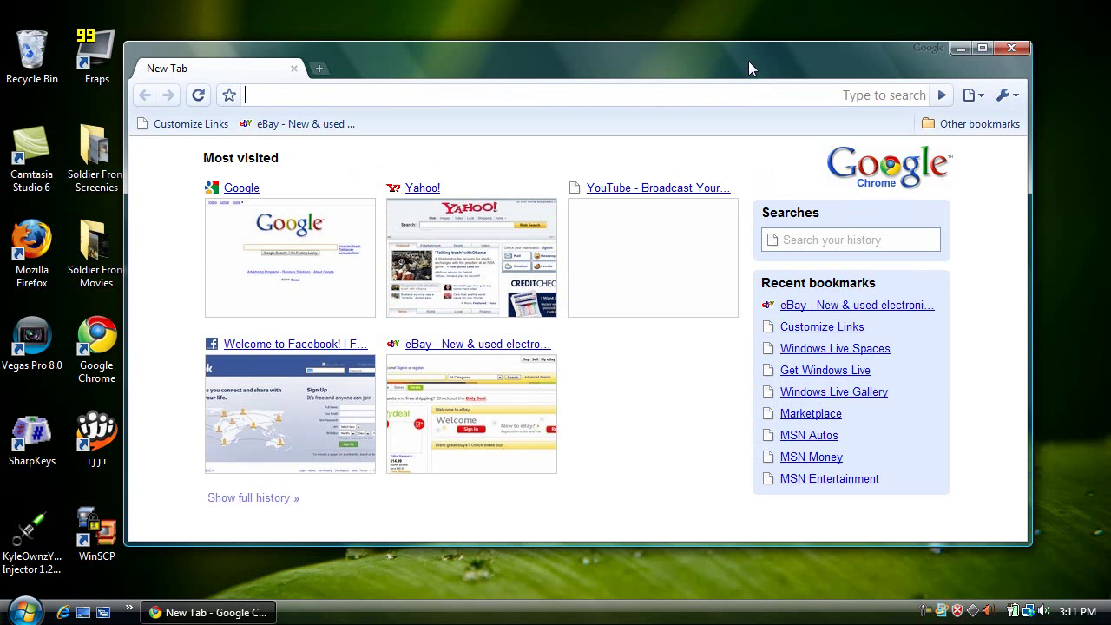
{"action": "left_click_drag", "start_coordinate": [748, 67], "coordinate": [719, 61]}
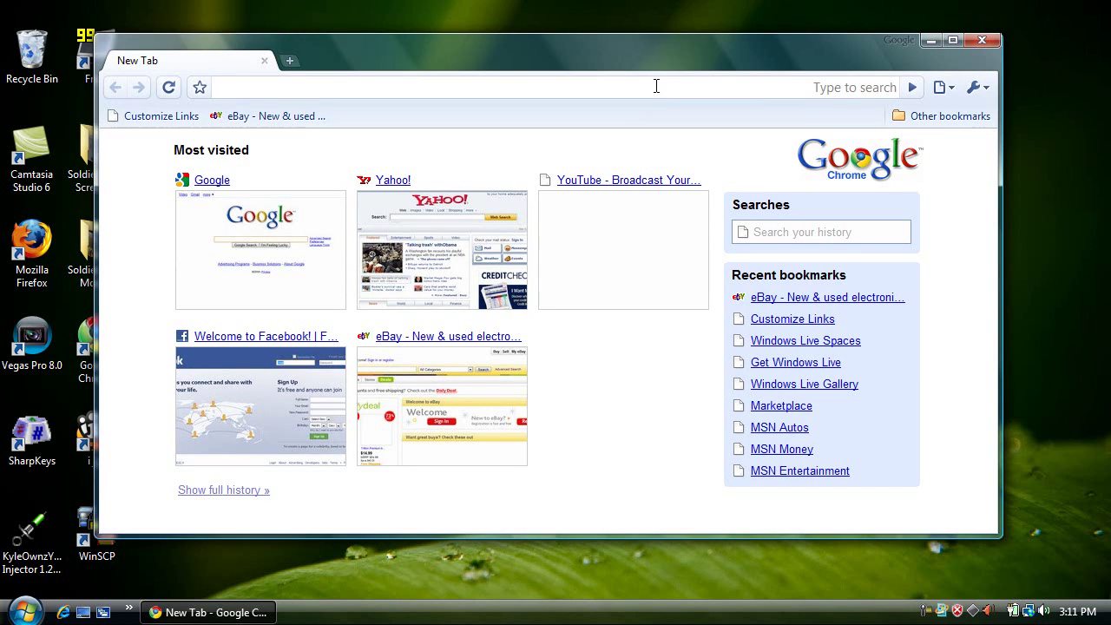
{"action": "type", "text": "dafont"}
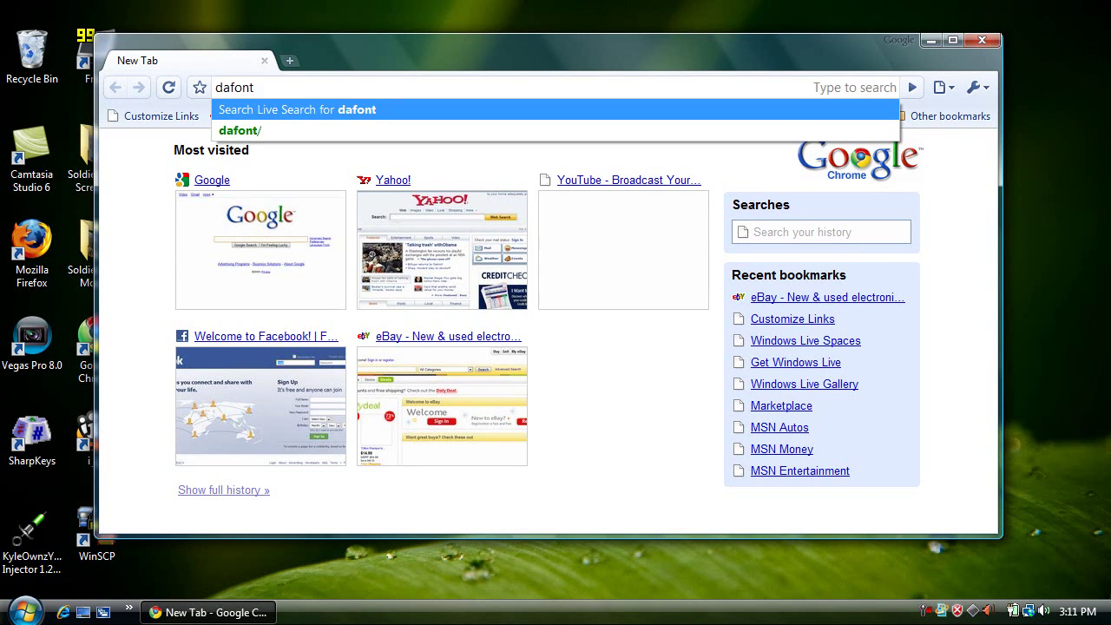
{"action": "type", "text": ".com"}
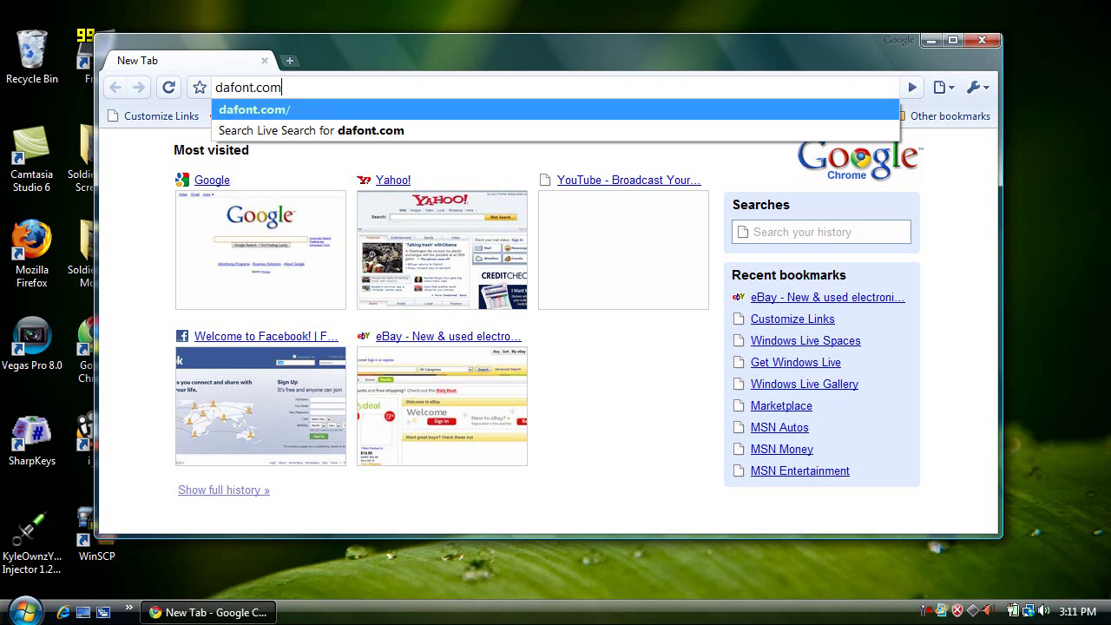
{"action": "key", "text": "Return"}
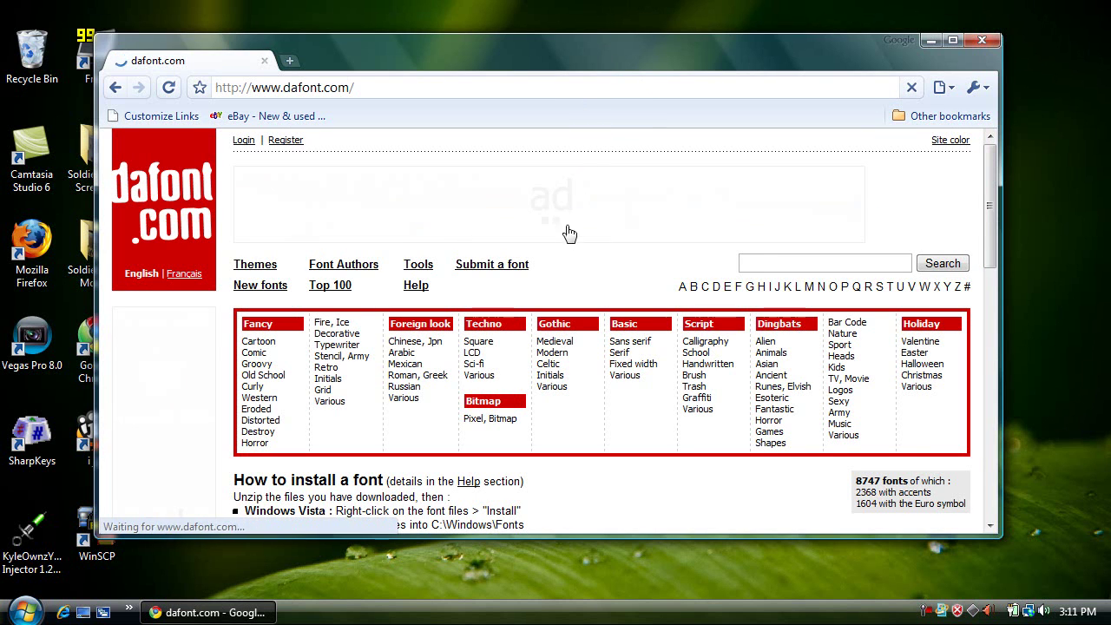
Step: Scroll the dafont.com home page to Pee Pants Script under Last fonts added
{"action": "scroll", "coordinate": [569, 234], "scroll_direction": "down", "scroll_amount": 3}
{"action": "scroll", "coordinate": [565, 448], "scroll_direction": "down", "scroll_amount": 4}
{"action": "scroll", "coordinate": [565, 448], "scroll_direction": "down", "scroll_amount": 1}
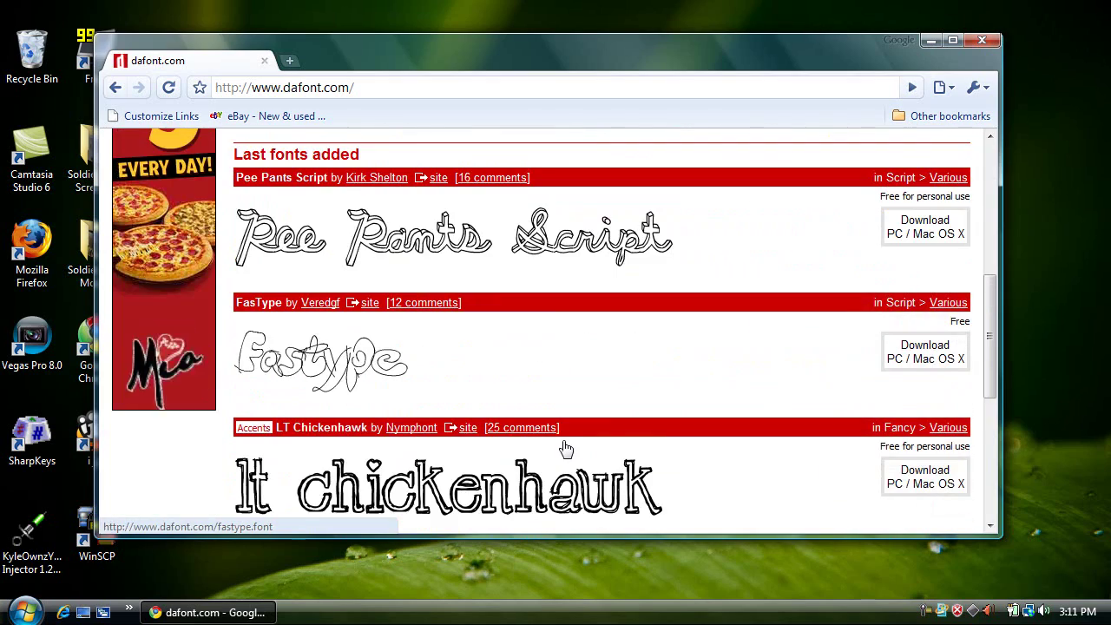
{"action": "scroll", "coordinate": [560, 443], "scroll_direction": "down", "scroll_amount": 1}
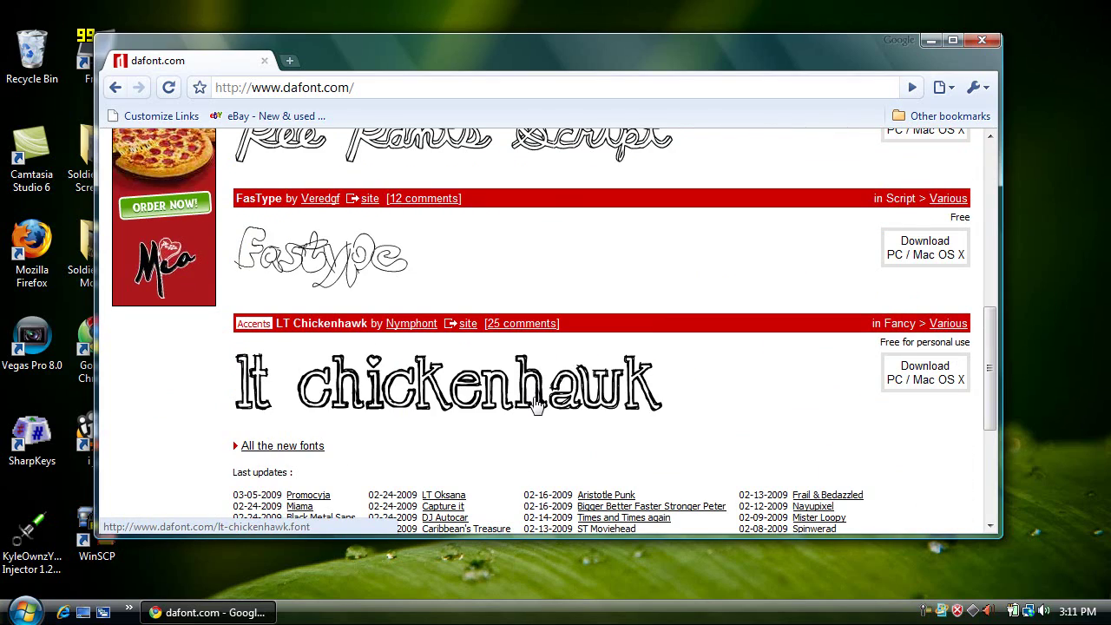
{"action": "scroll", "coordinate": [538, 404], "scroll_direction": "up", "scroll_amount": 2}
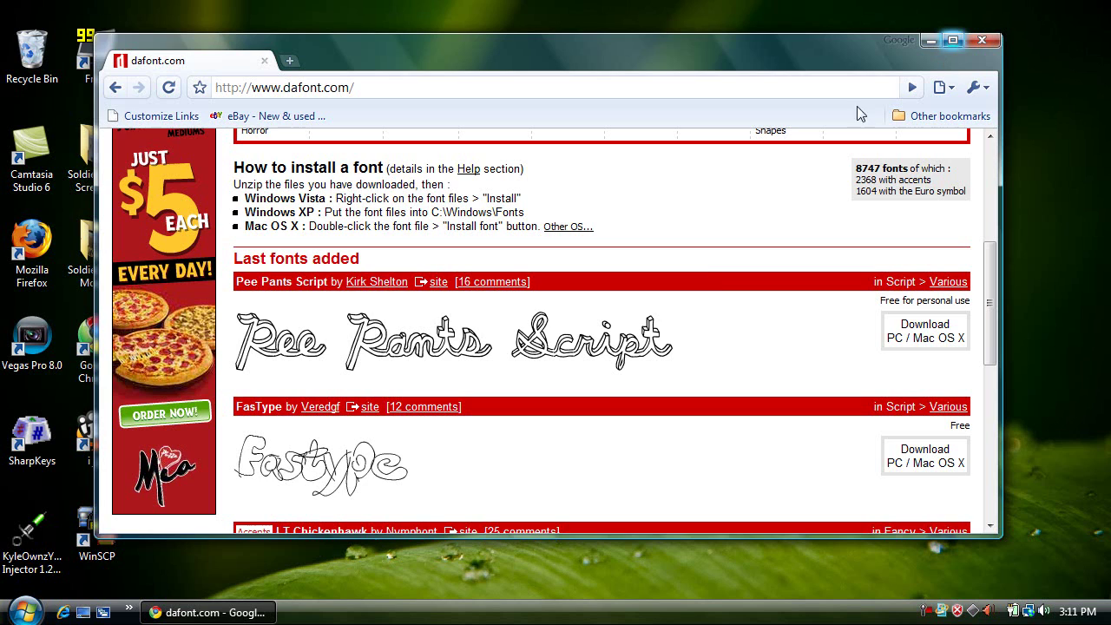
{"action": "scroll", "coordinate": [590, 390], "scroll_direction": "down", "scroll_amount": 1}
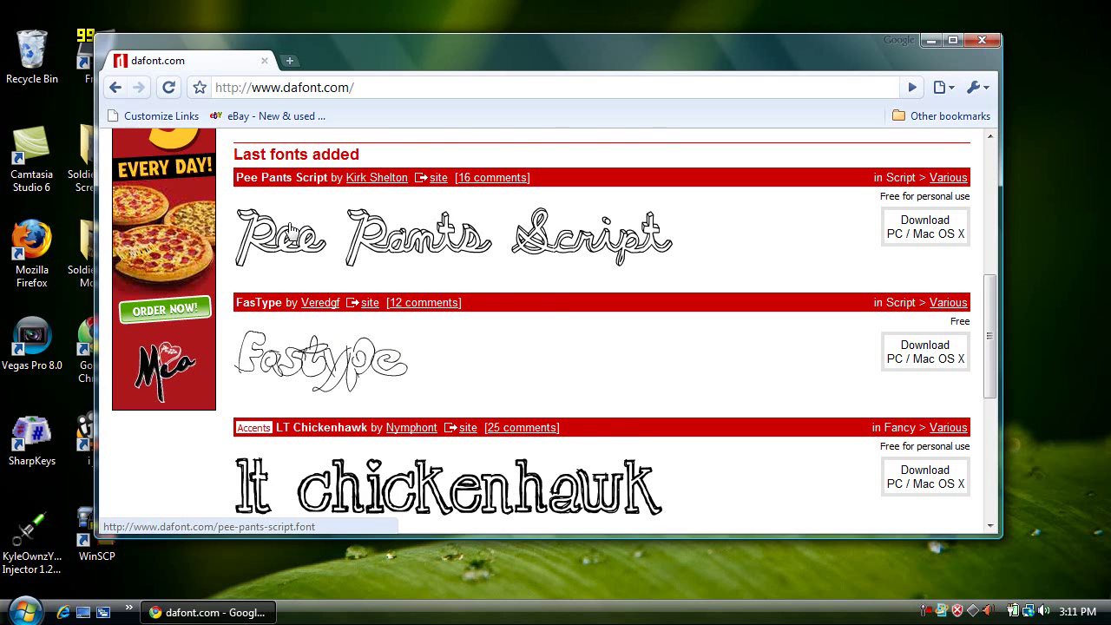
{"action": "scroll", "coordinate": [293, 230], "scroll_direction": "down", "scroll_amount": 1}
{"action": "scroll", "coordinate": [288, 236], "scroll_direction": "down", "scroll_amount": 1}
{"action": "scroll", "coordinate": [292, 280], "scroll_direction": "up", "scroll_amount": 1}
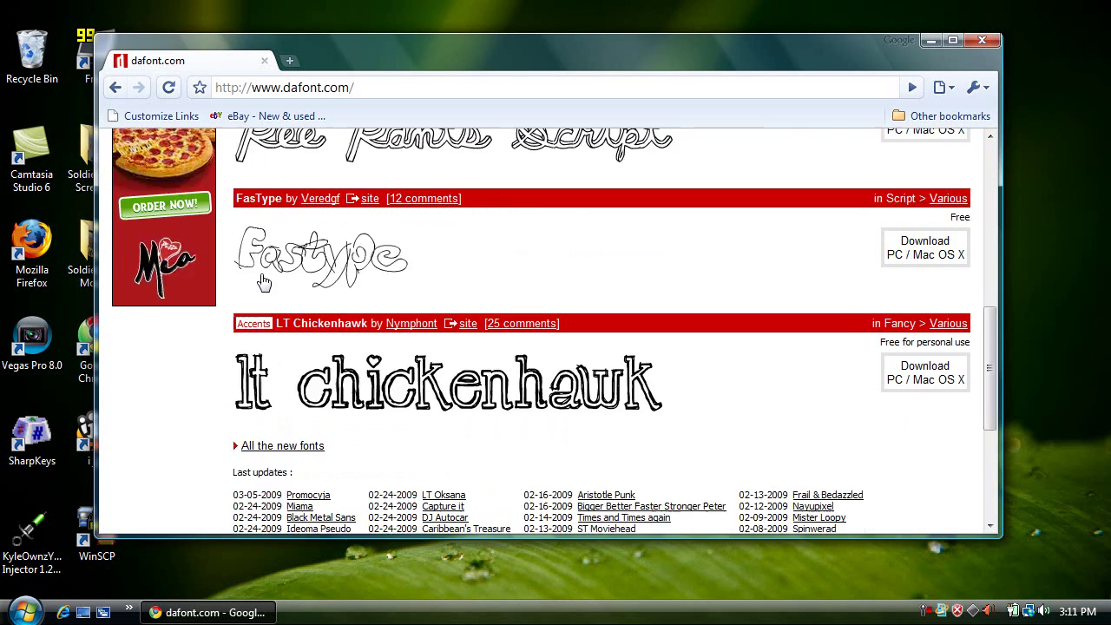
{"action": "scroll", "coordinate": [330, 299], "scroll_direction": "up", "scroll_amount": 2}
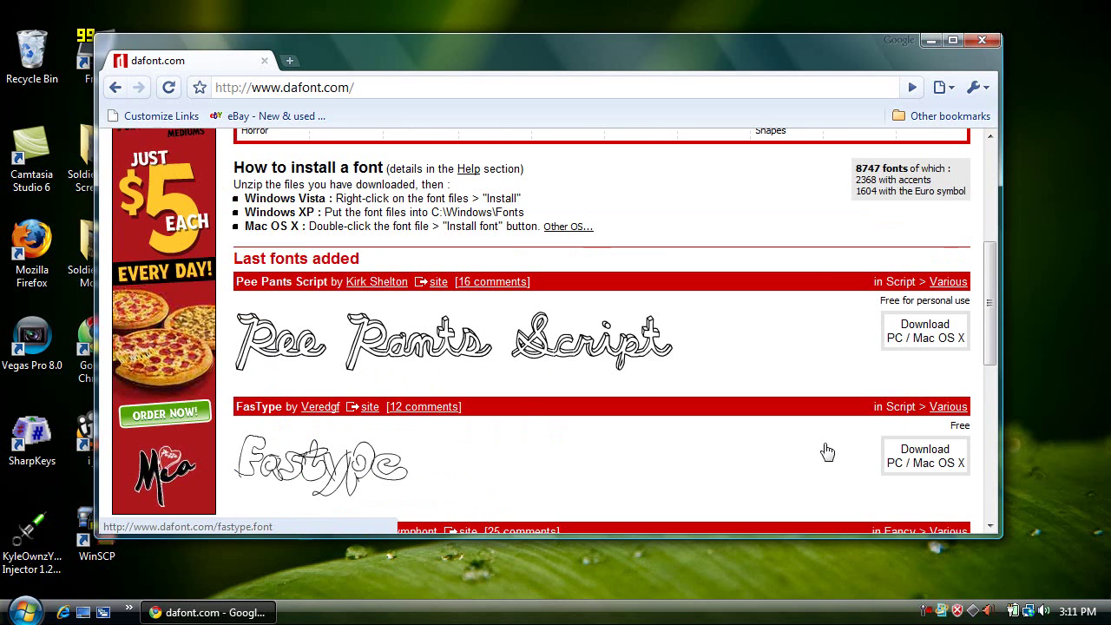
Step: Download the Pee Pants Script archive and open it from its folder
{"action": "left_click", "coordinate": [948, 337]}
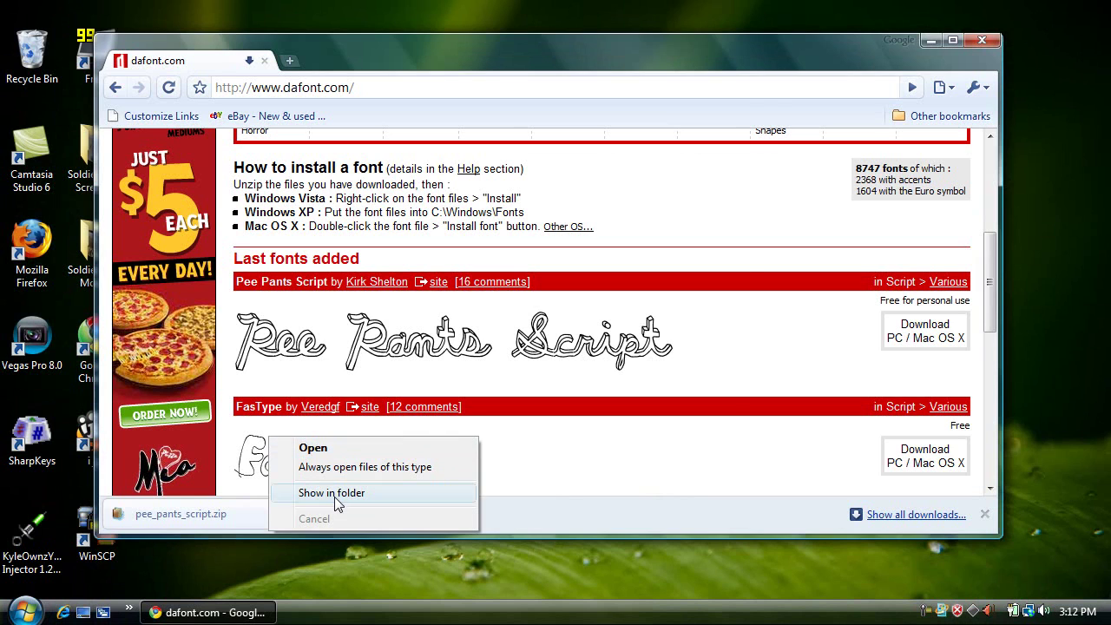
{"action": "left_click", "coordinate": [334, 496]}
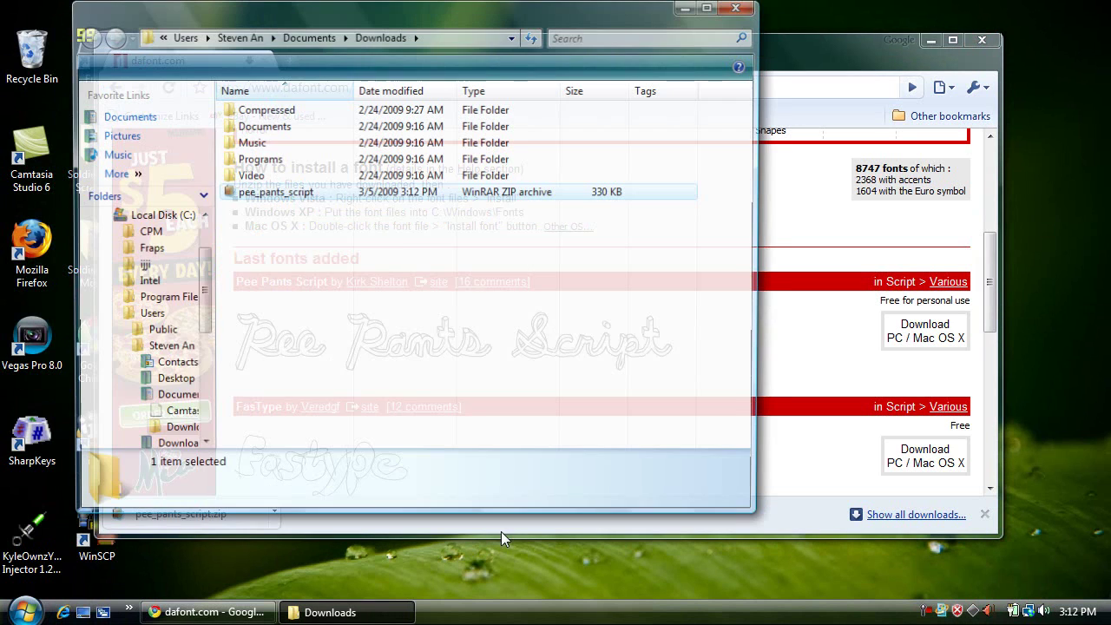
{"action": "double_click", "coordinate": [285, 192]}
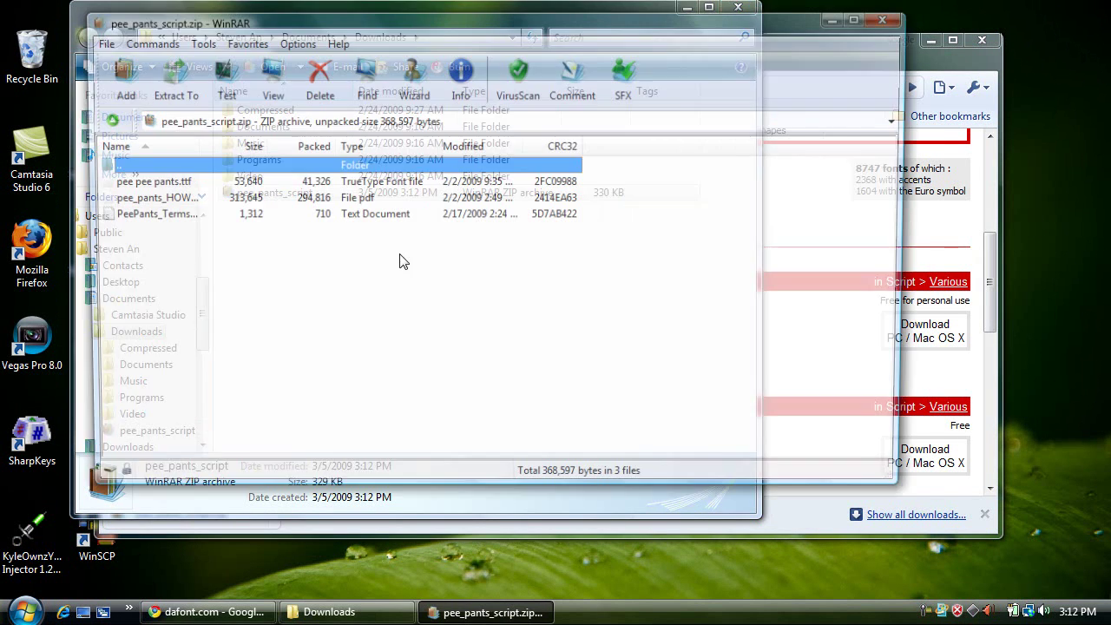
Step: Drag pee pee pants.ttf onto the desktop and minimize the open windows
{"action": "left_click", "coordinate": [186, 183]}
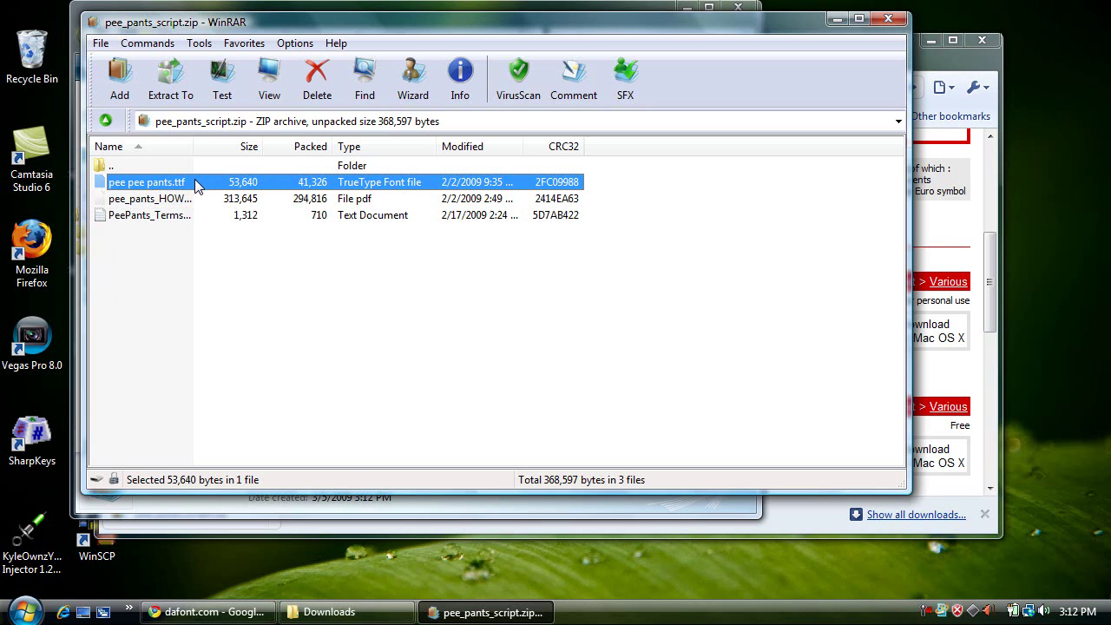
{"action": "left_click_drag", "start_coordinate": [196, 185], "coordinate": [451, 511]}
{"action": "mouse_move", "coordinate": [452, 511]}
{"action": "left_mouse_down"}
{"action": "mouse_move", "coordinate": [1052, 201]}
{"action": "mouse_move", "coordinate": [1066, 242]}
{"action": "left_mouse_up"}
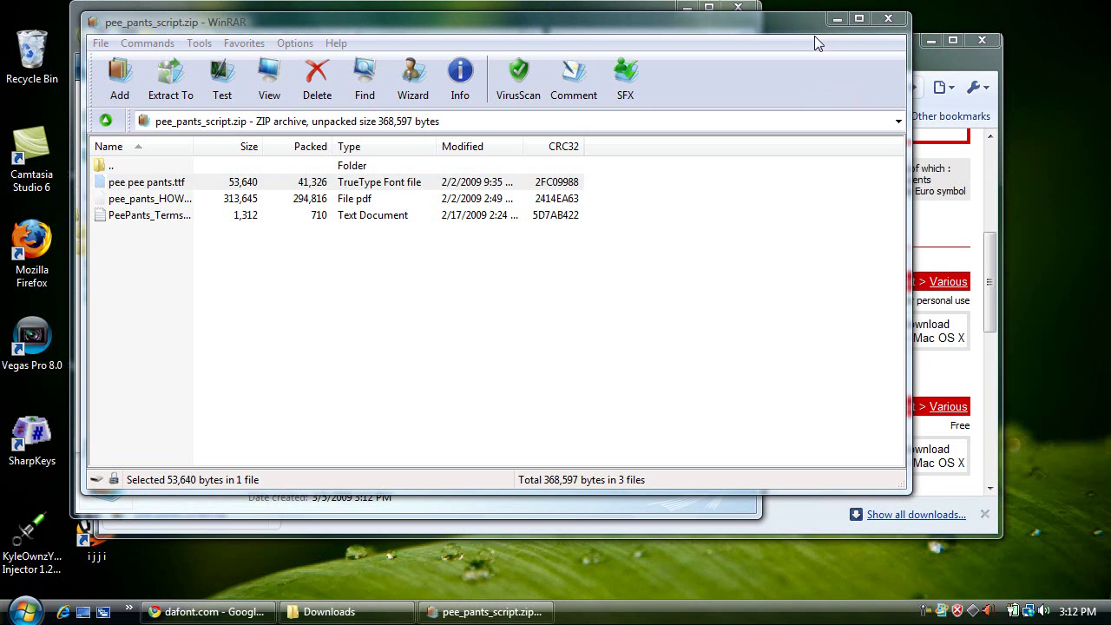
{"action": "left_click", "coordinate": [865, 40]}
{"action": "left_click", "coordinate": [837, 18]}
{"action": "left_click", "coordinate": [930, 40]}
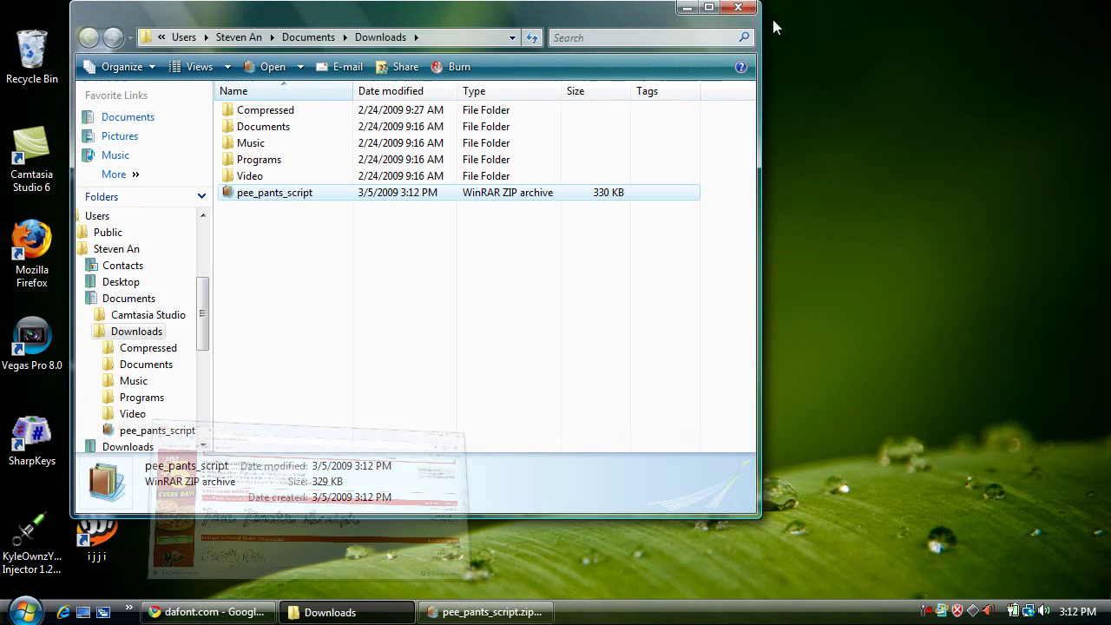
Step: Reveal the desktop and install the pee pee pants font from its right-click menu
{"action": "left_click", "coordinate": [687, 8]}
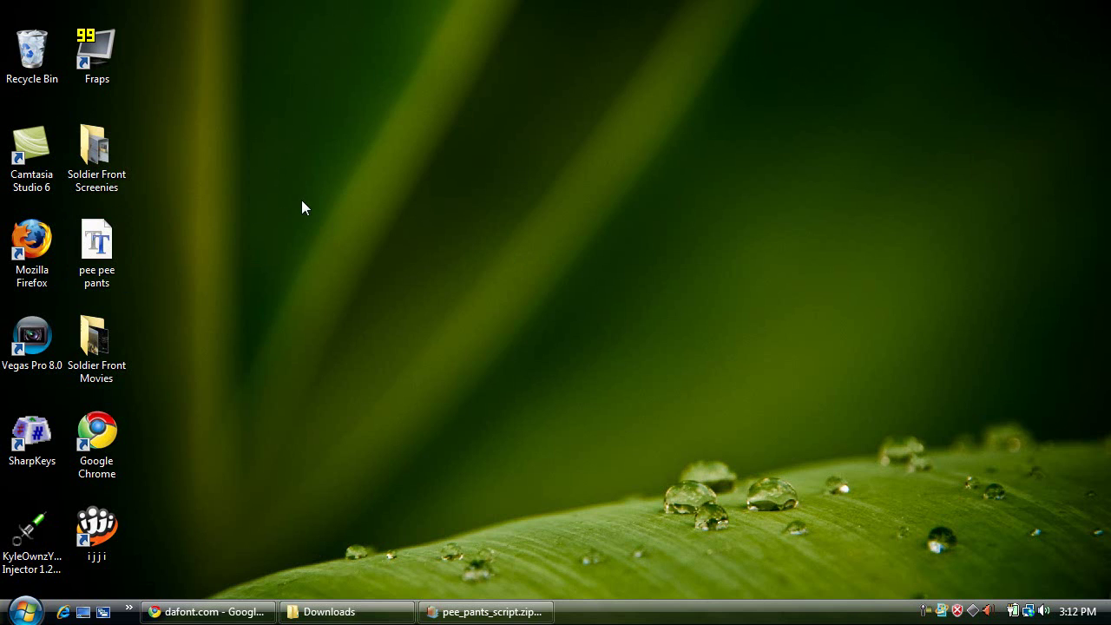
{"action": "right_click", "coordinate": [97, 244]}
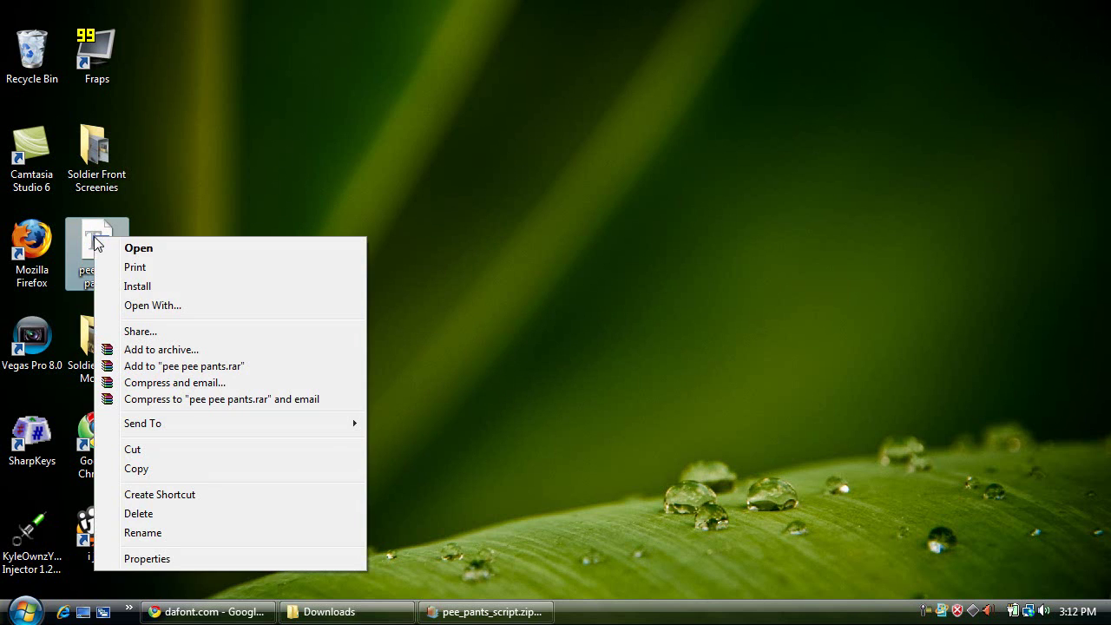
{"action": "left_click", "coordinate": [135, 287]}
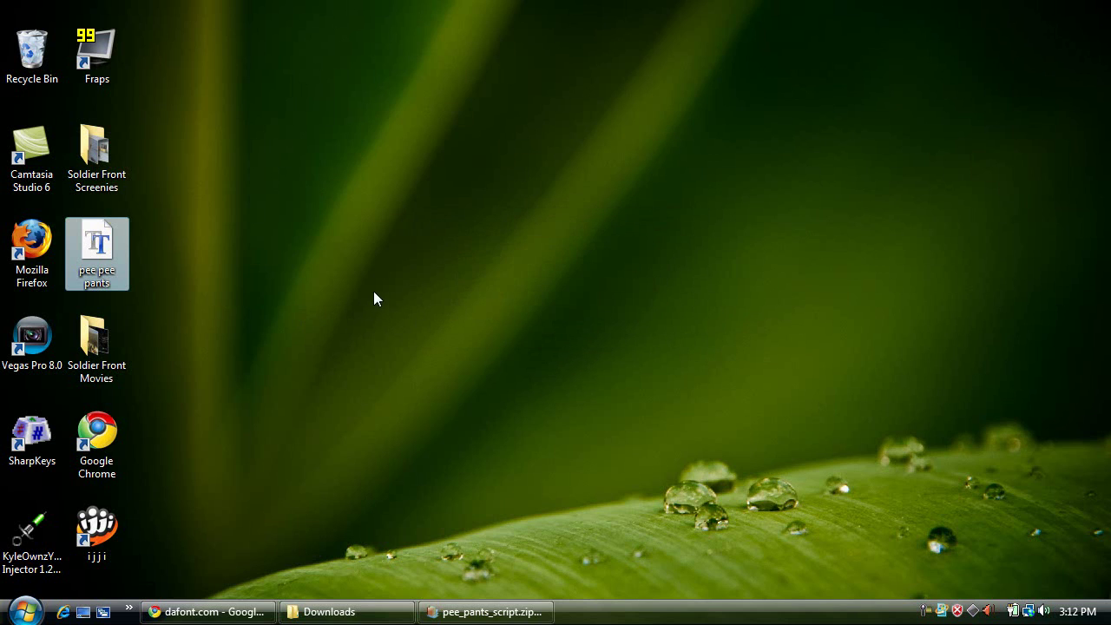
{"action": "left_click", "coordinate": [355, 282]}
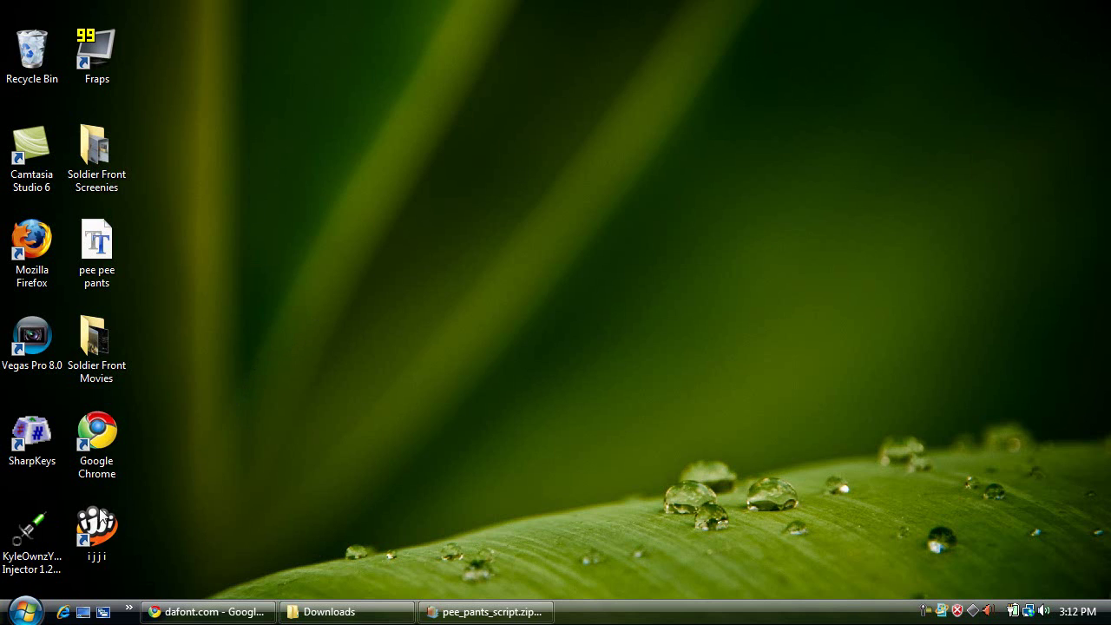
Step: Launch WordPad and type Hello in pee pants script at size 22
{"action": "left_click", "coordinate": [26, 605]}
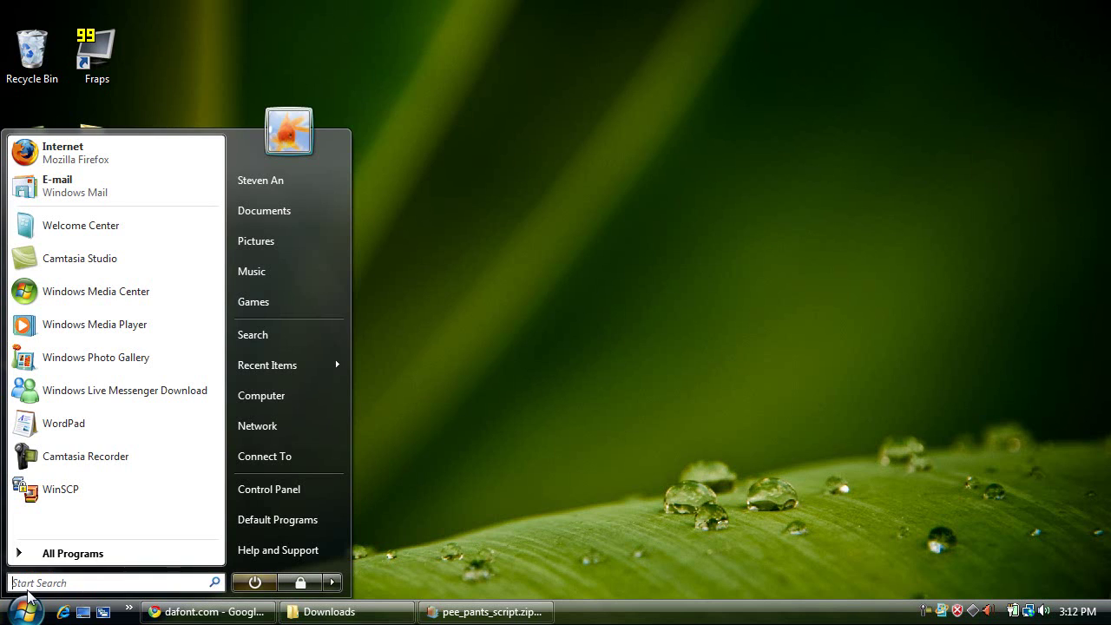
{"action": "left_click", "coordinate": [83, 424]}
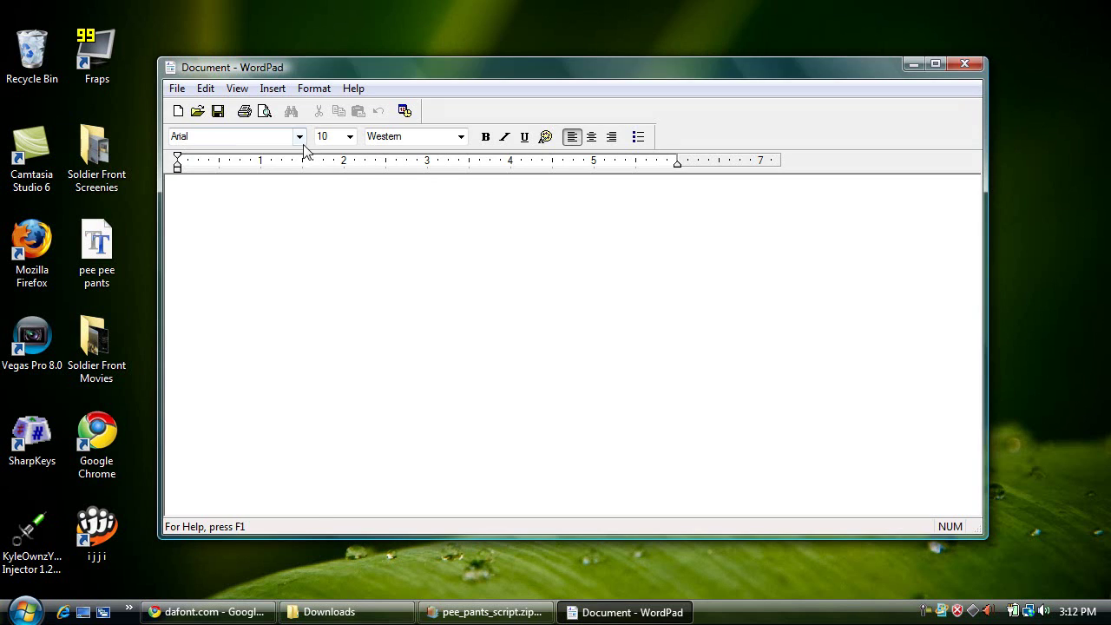
{"action": "left_click", "coordinate": [298, 136]}
{"action": "left_click_drag", "start_coordinate": [298, 284], "coordinate": [322, 439]}
{"action": "left_click", "coordinate": [232, 361]}
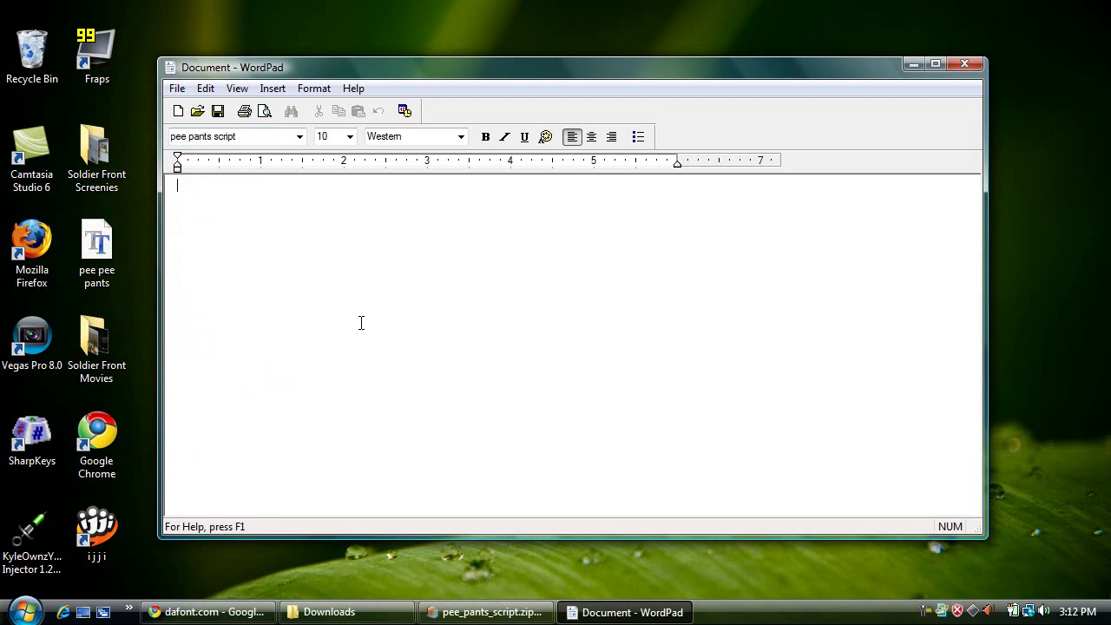
{"action": "left_click", "coordinate": [349, 136]}
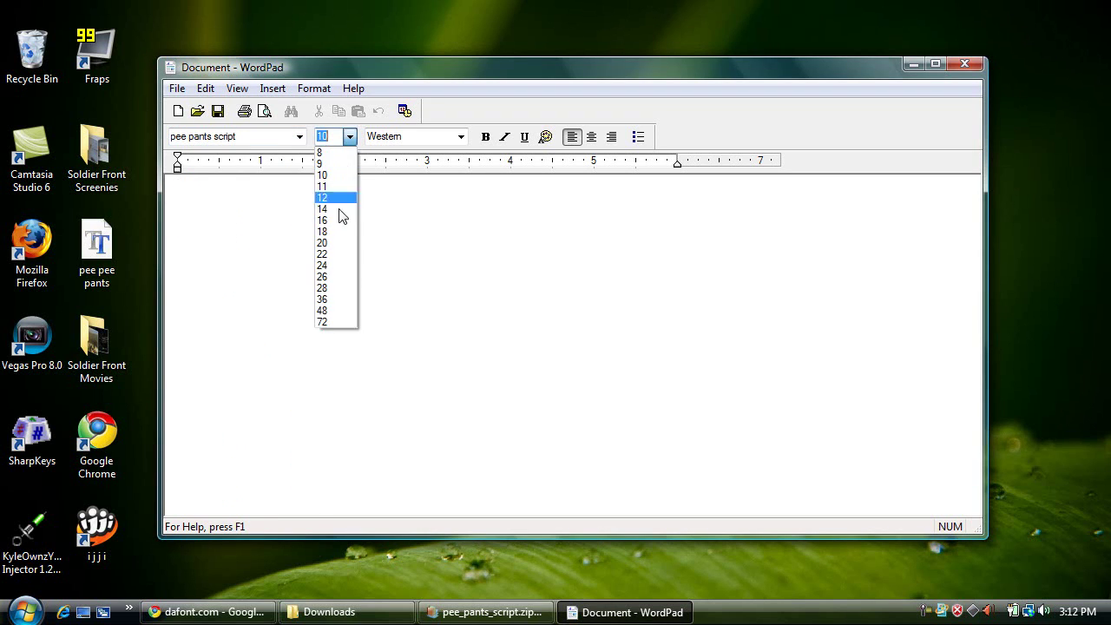
{"action": "left_click", "coordinate": [333, 251]}
{"action": "type", "text": "Hell"}
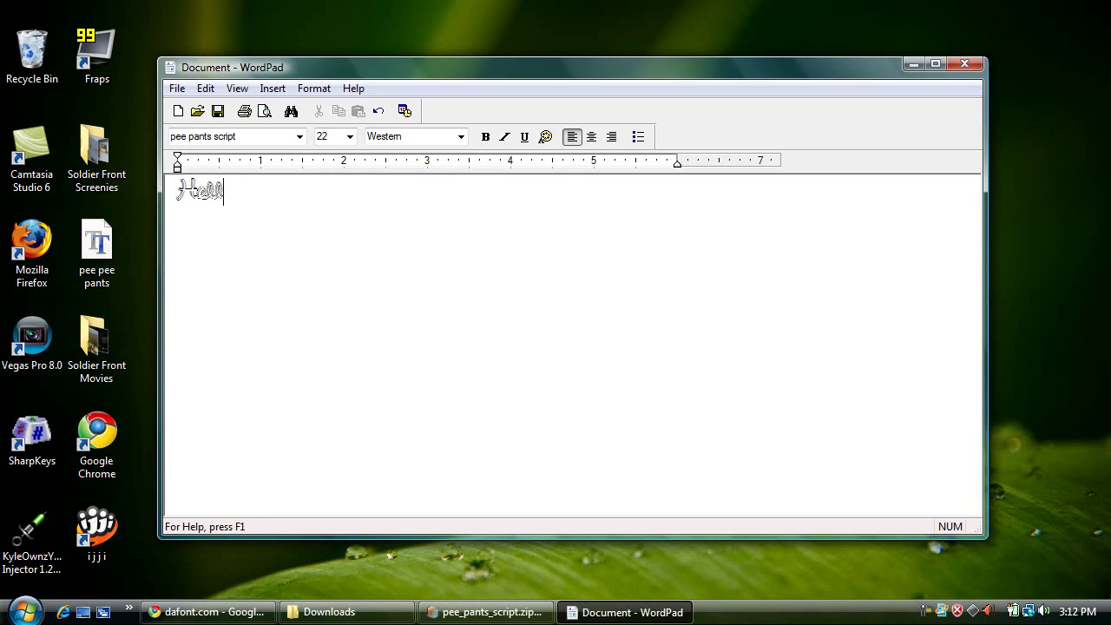
{"action": "type", "text": "o"}
Step: Type a second Hello below it at size 72
{"action": "left_click", "coordinate": [350, 136]}
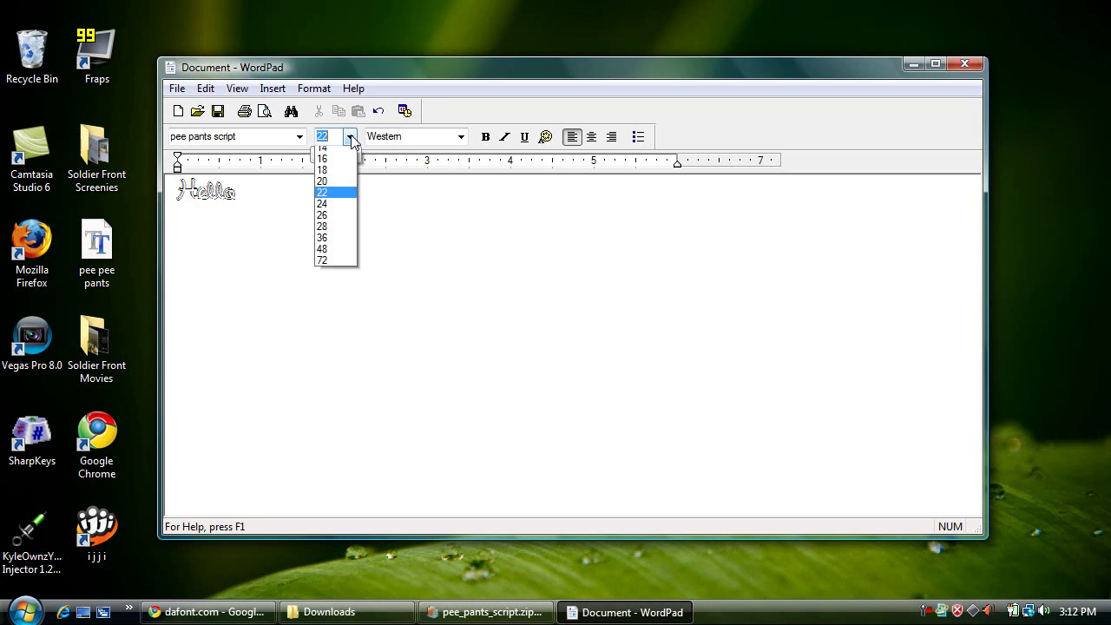
{"action": "left_click", "coordinate": [338, 321]}
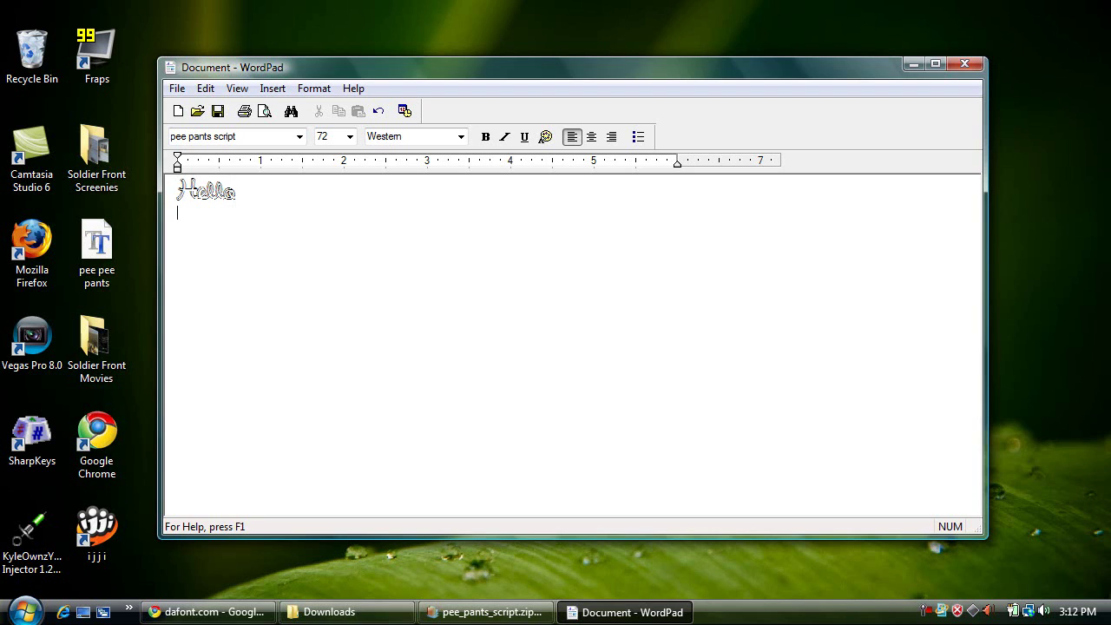
{"action": "type", "text": "Hello"}
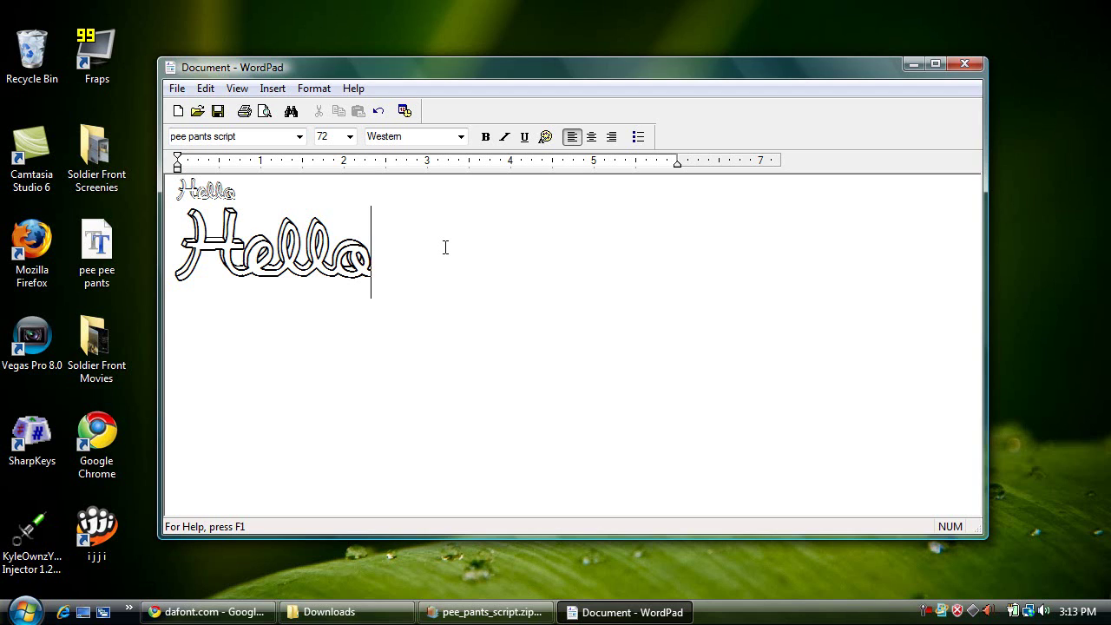
{"action": "left_click", "coordinate": [354, 330]}
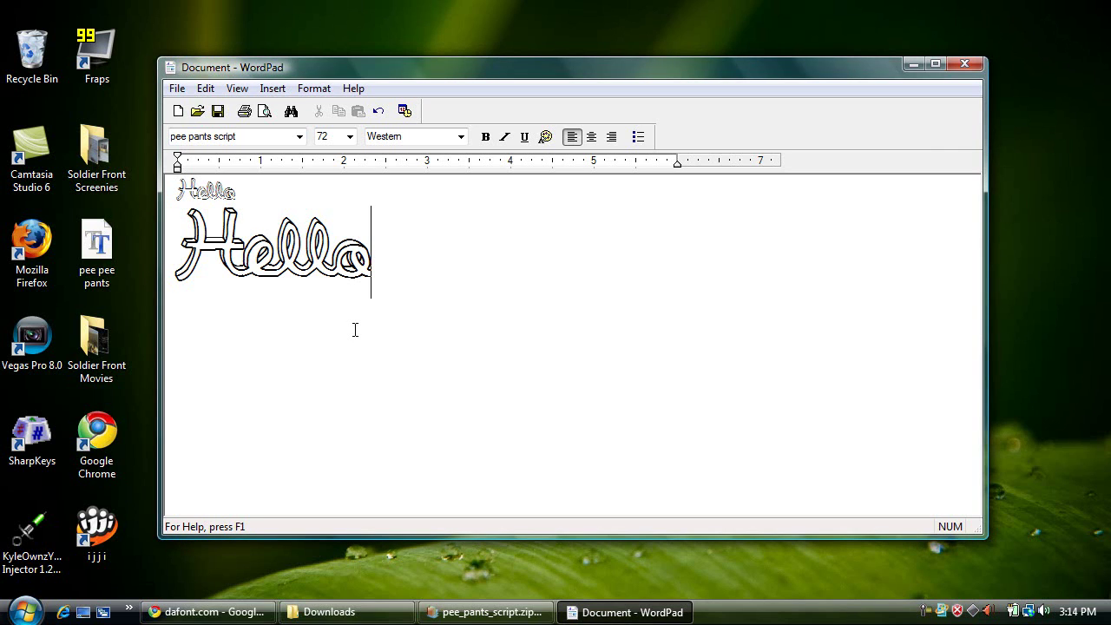